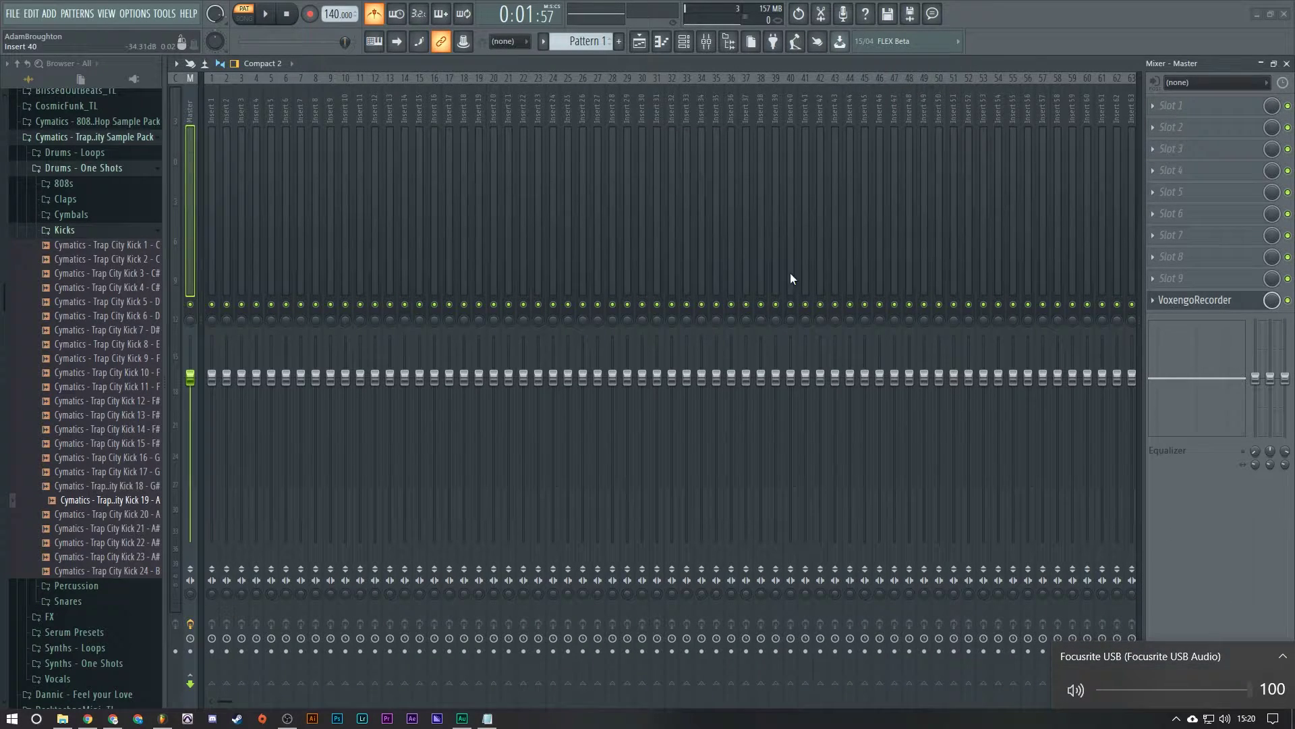
Verify in Audio settings that the device is Focusrite USB ASIO and close the dialog
click(362, 65)
click(135, 13)
click(166, 58)
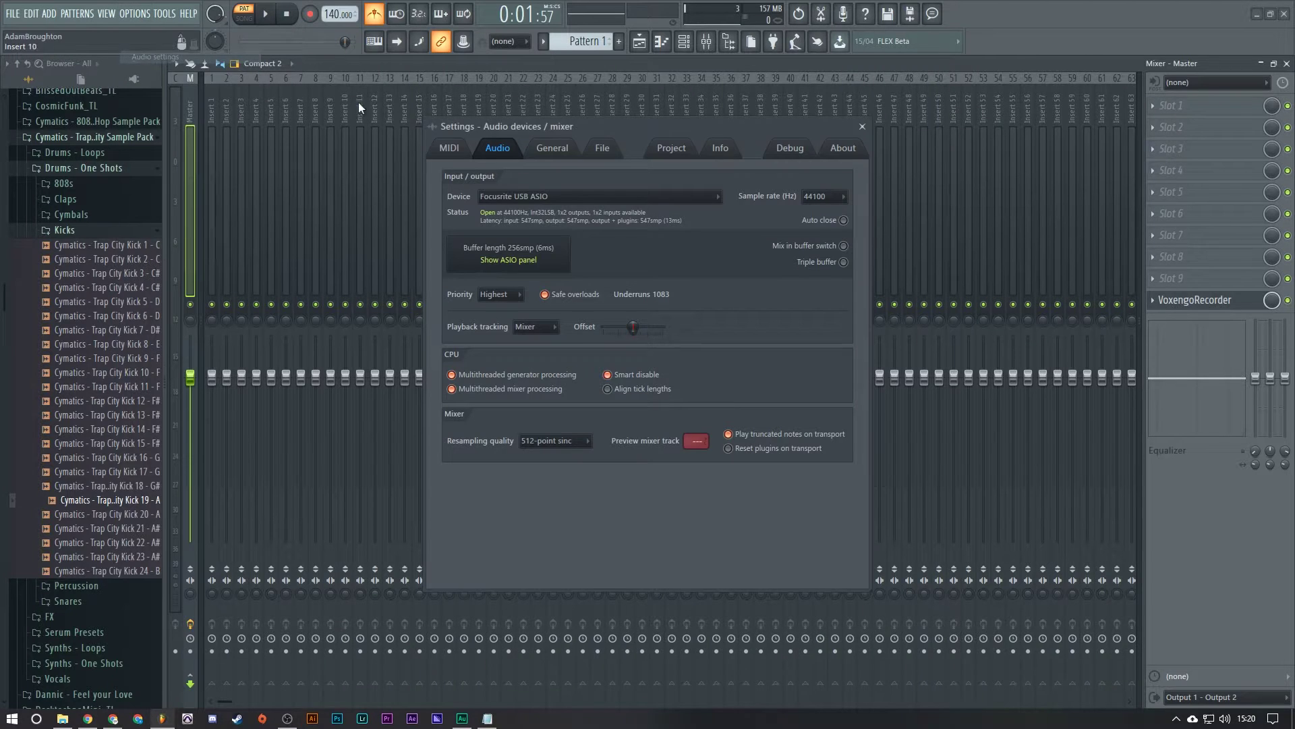
click(514, 195)
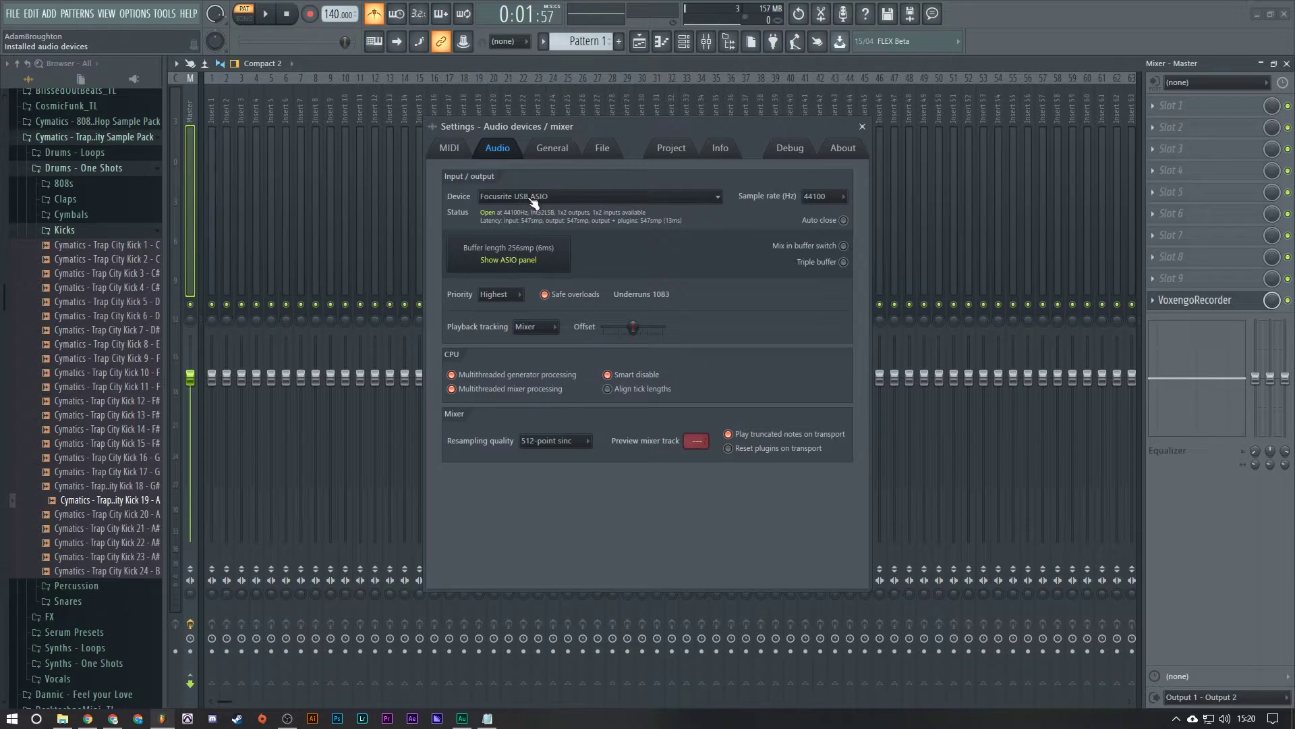
click(863, 125)
click(1202, 81)
Select mixer insert 1 as the track to record on
click(340, 187)
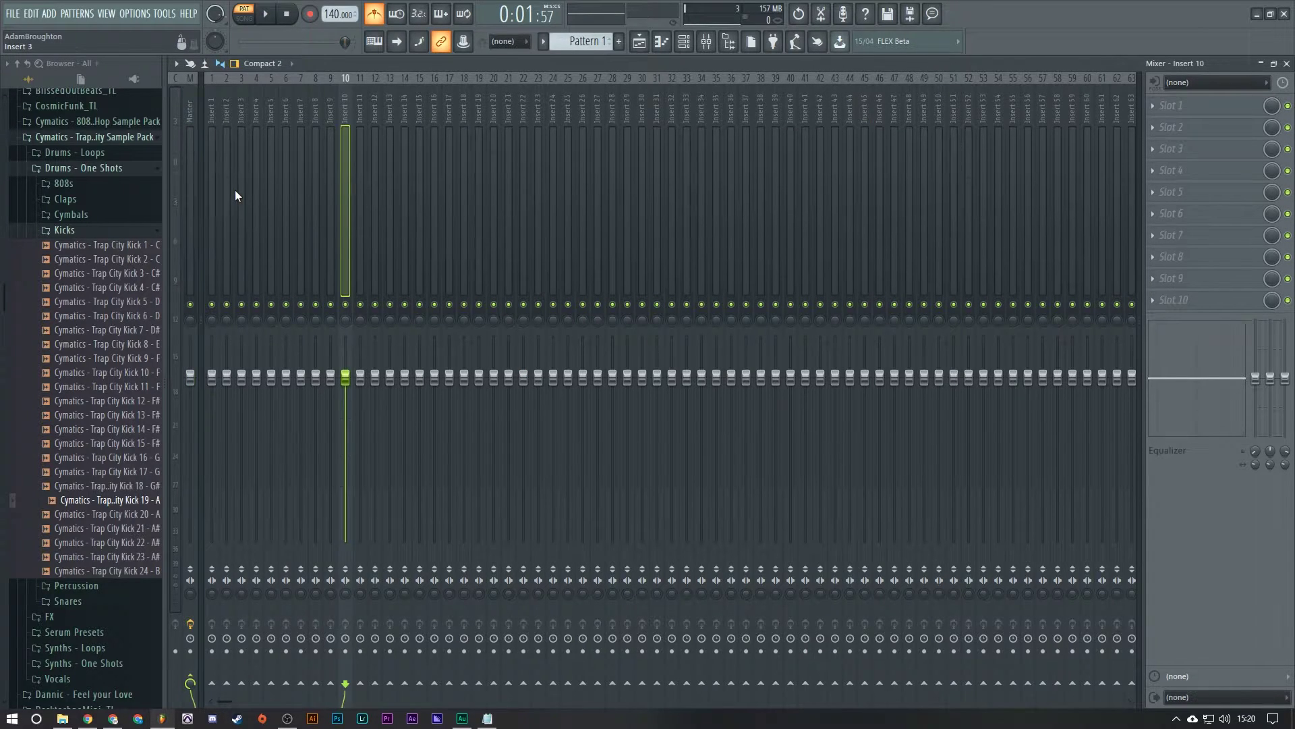
click(234, 190)
click(286, 145)
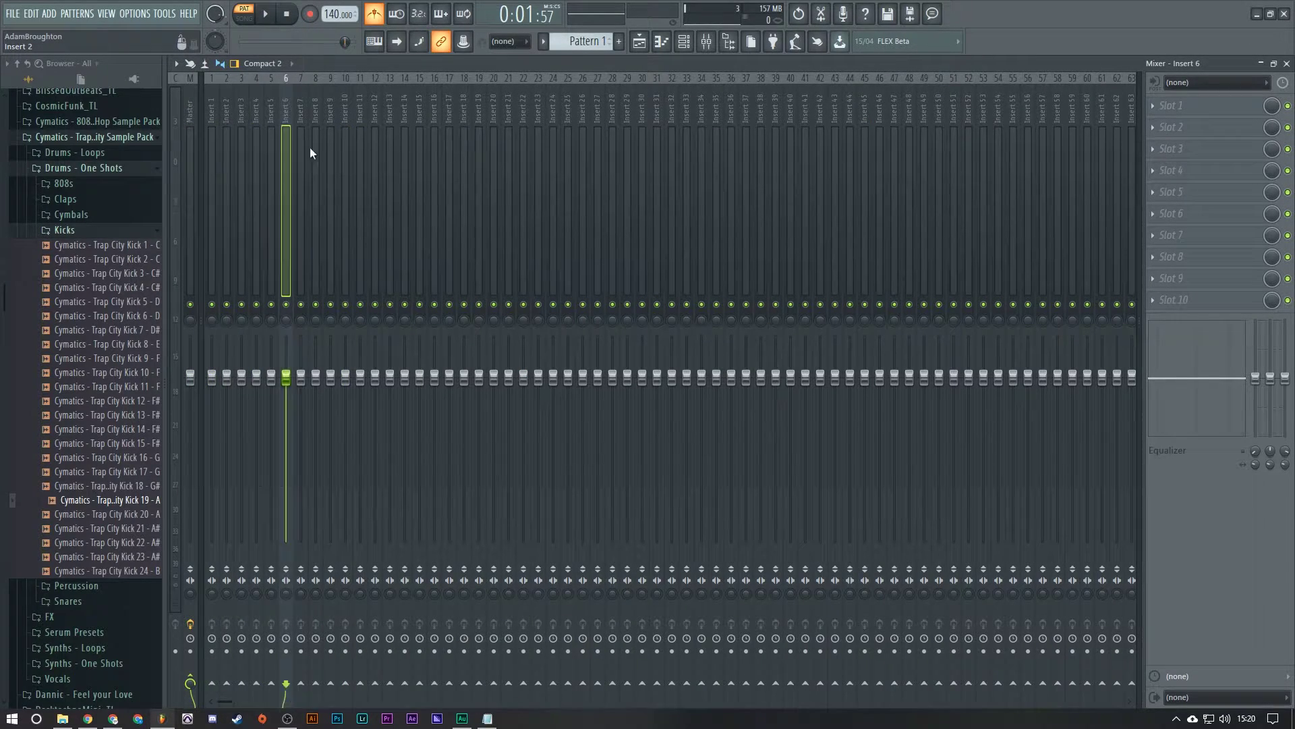
click(240, 180)
click(213, 183)
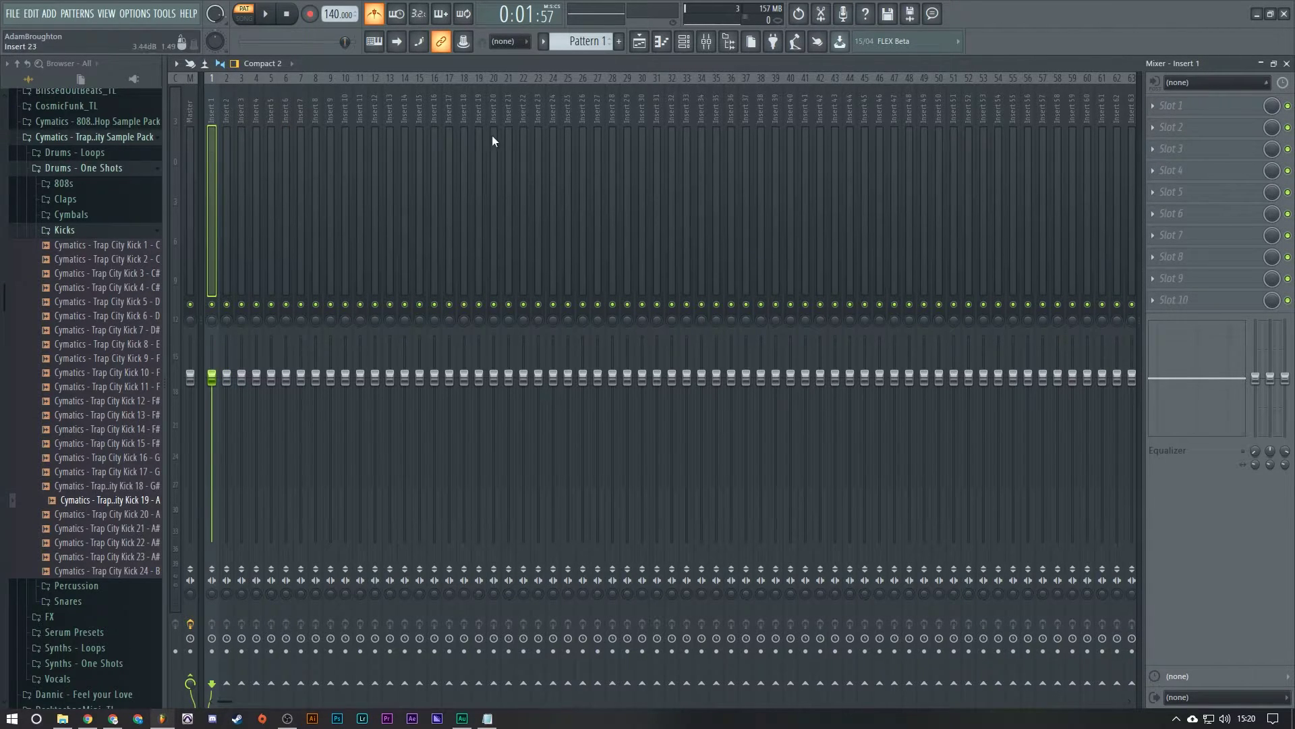
Recheck the Focusrite USB ASIO device choice in Audio settings and close it again
click(135, 12)
click(175, 55)
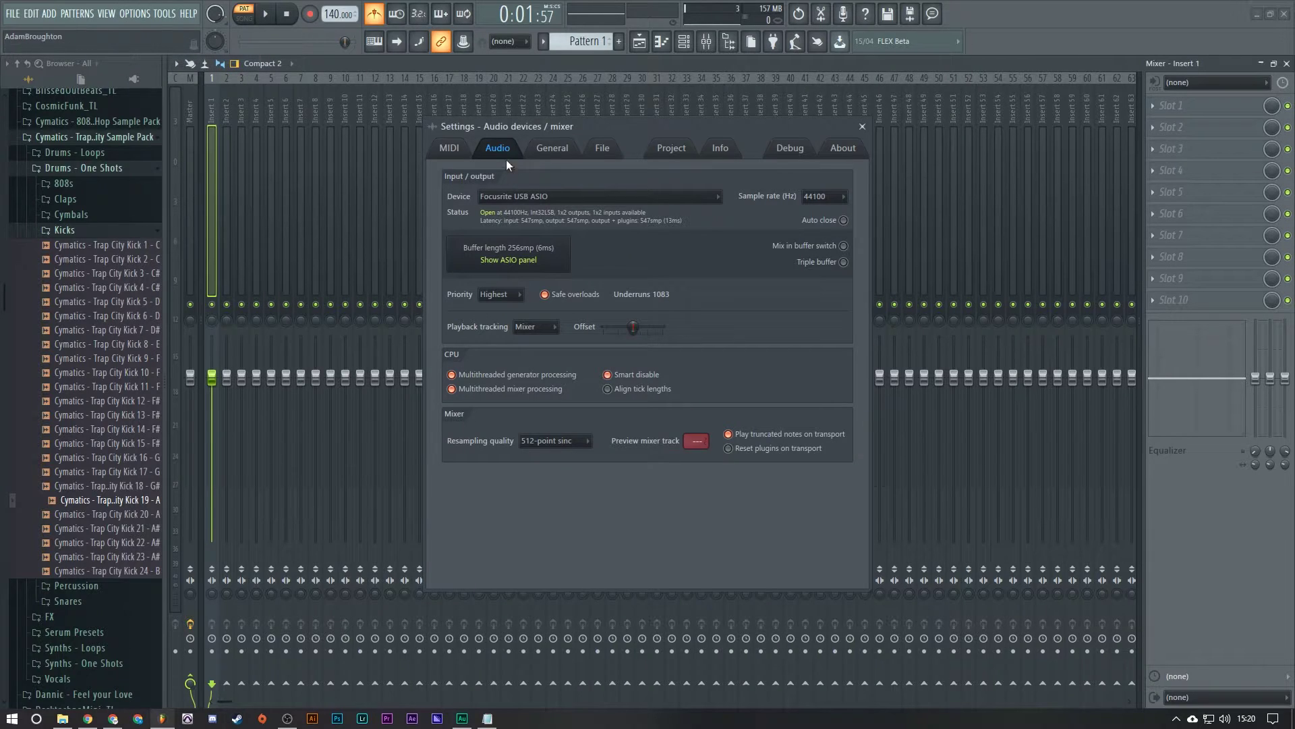
click(526, 195)
click(862, 125)
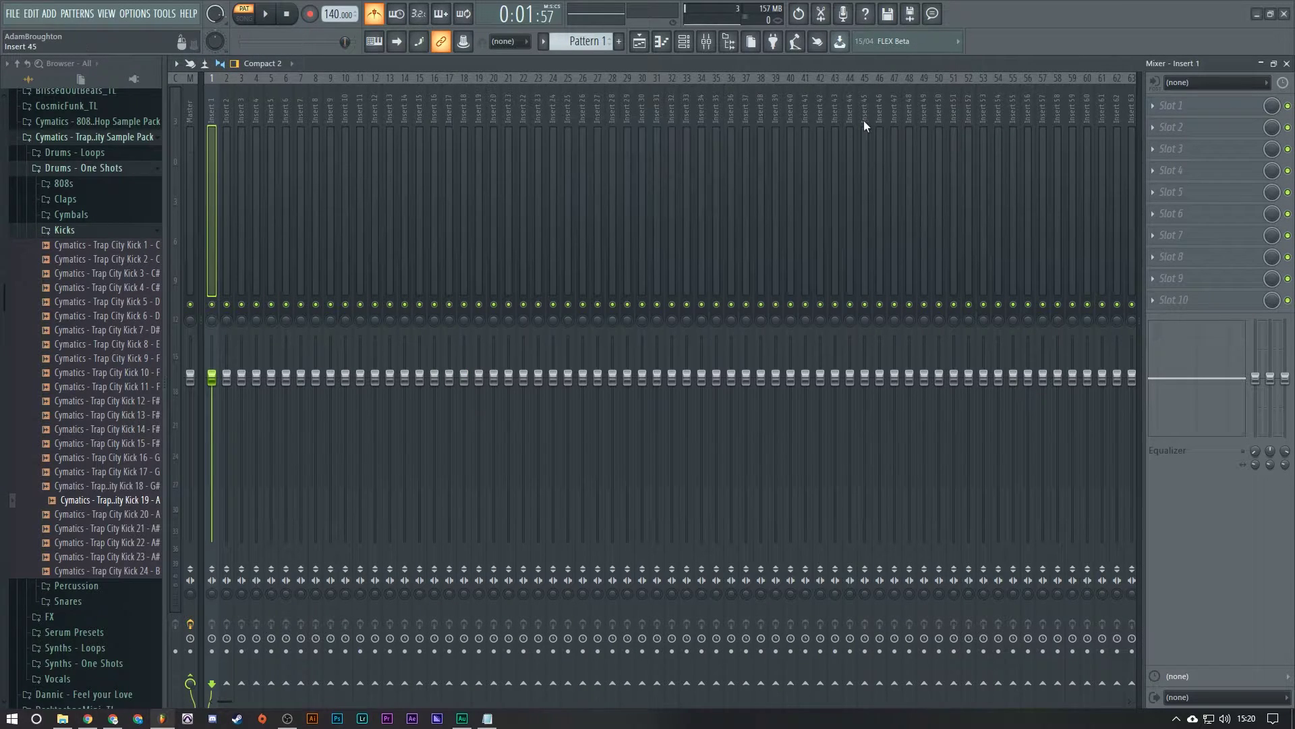
Route insert 1's audio input to Focusrite USB ASIO mono Input 2 and reach the first effect slot's menu
click(1195, 81)
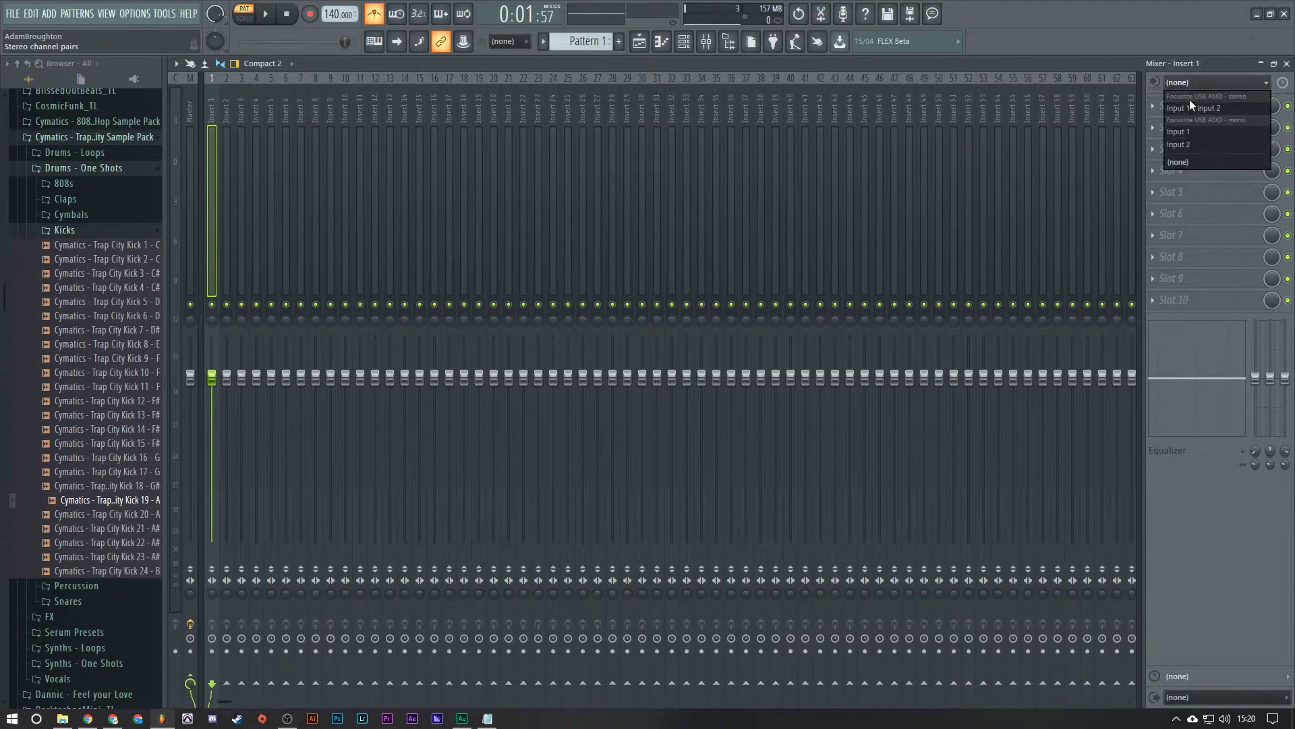
click(1187, 145)
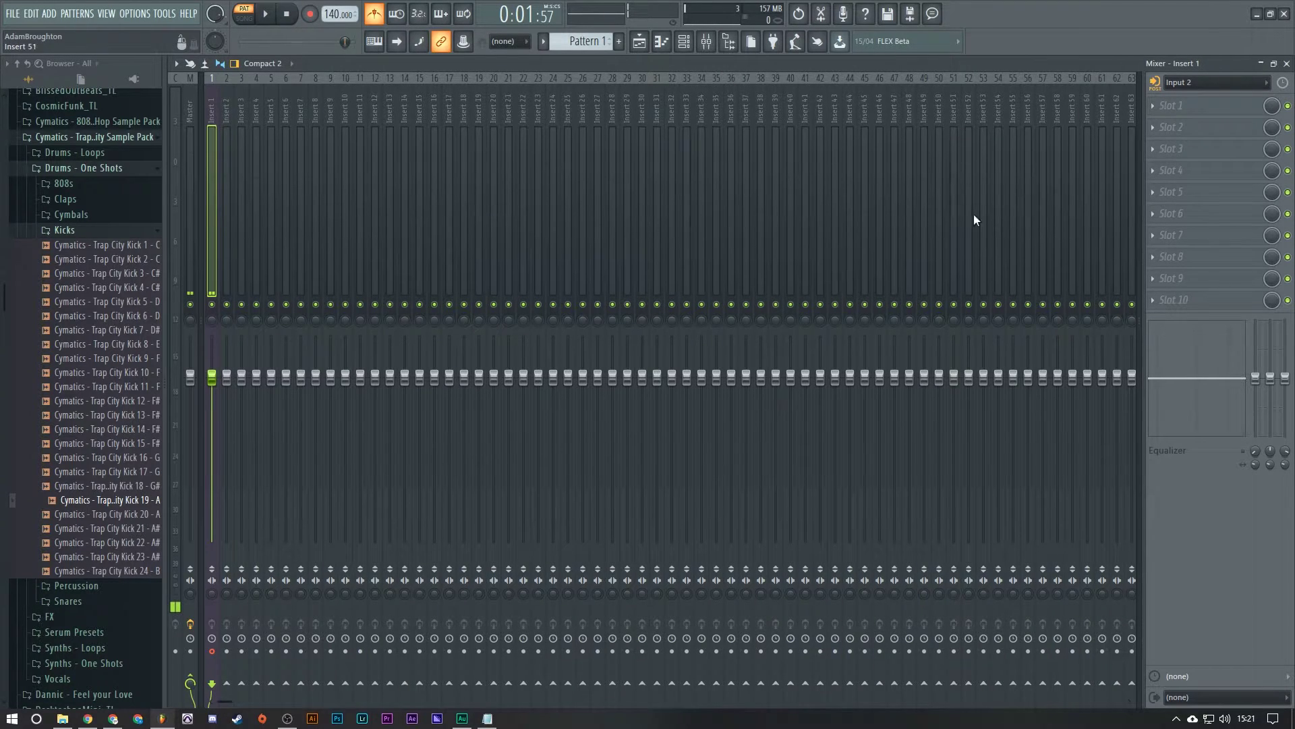
click(1166, 107)
click(1187, 110)
Load Edison from Misc into insert 1's first effect slot with its window open
click(1194, 112)
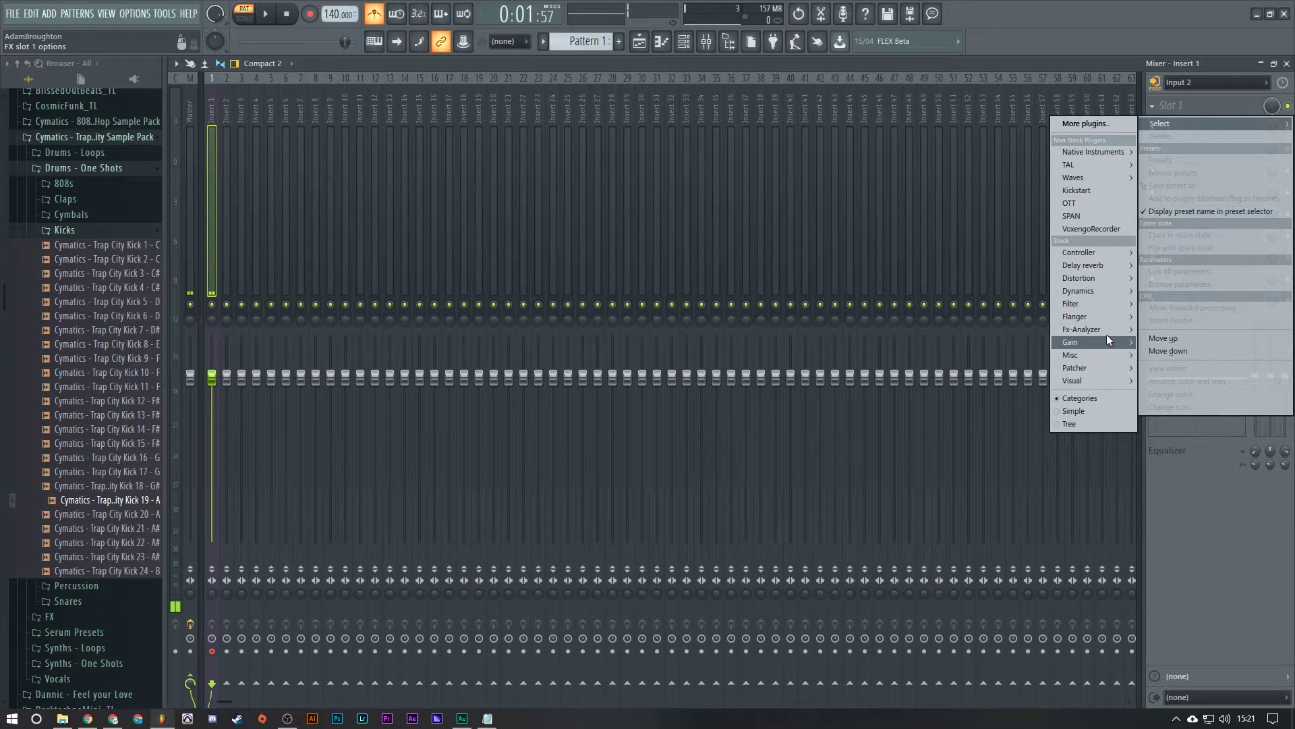
mouse_move(1085, 265)
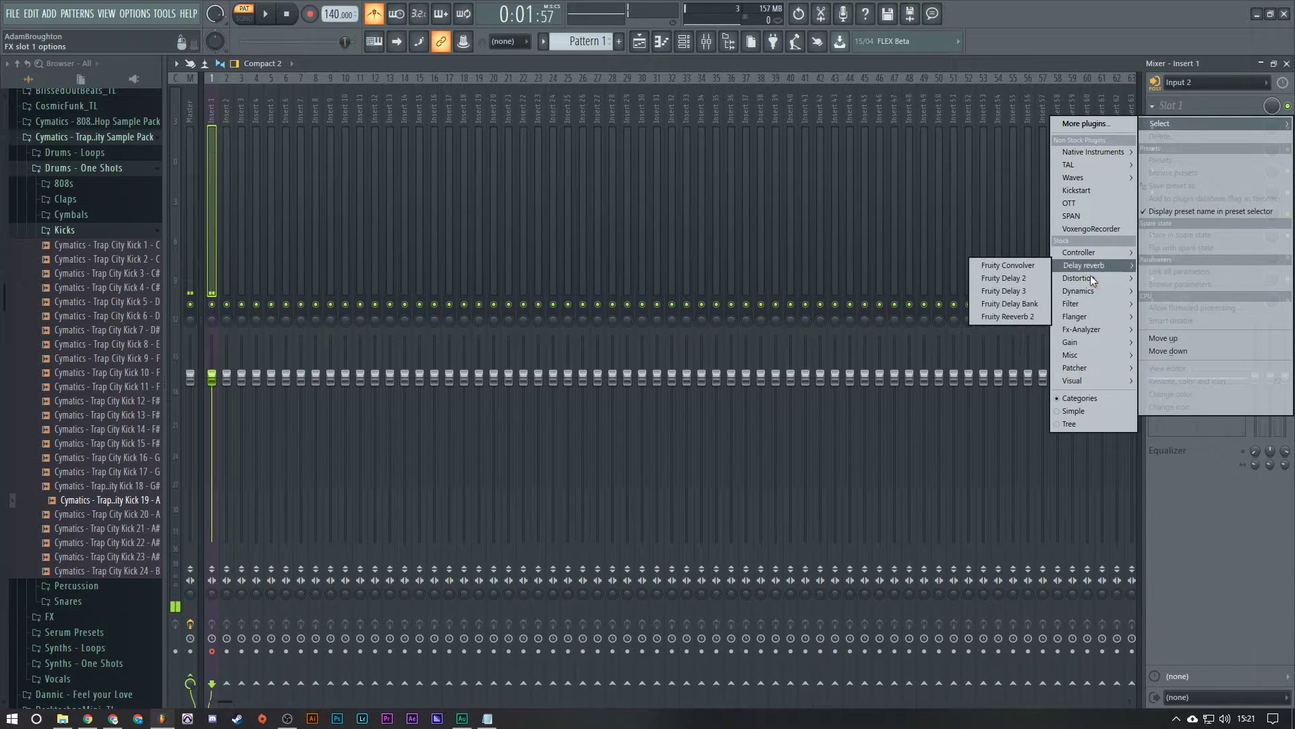
mouse_move(1071, 355)
click(1005, 356)
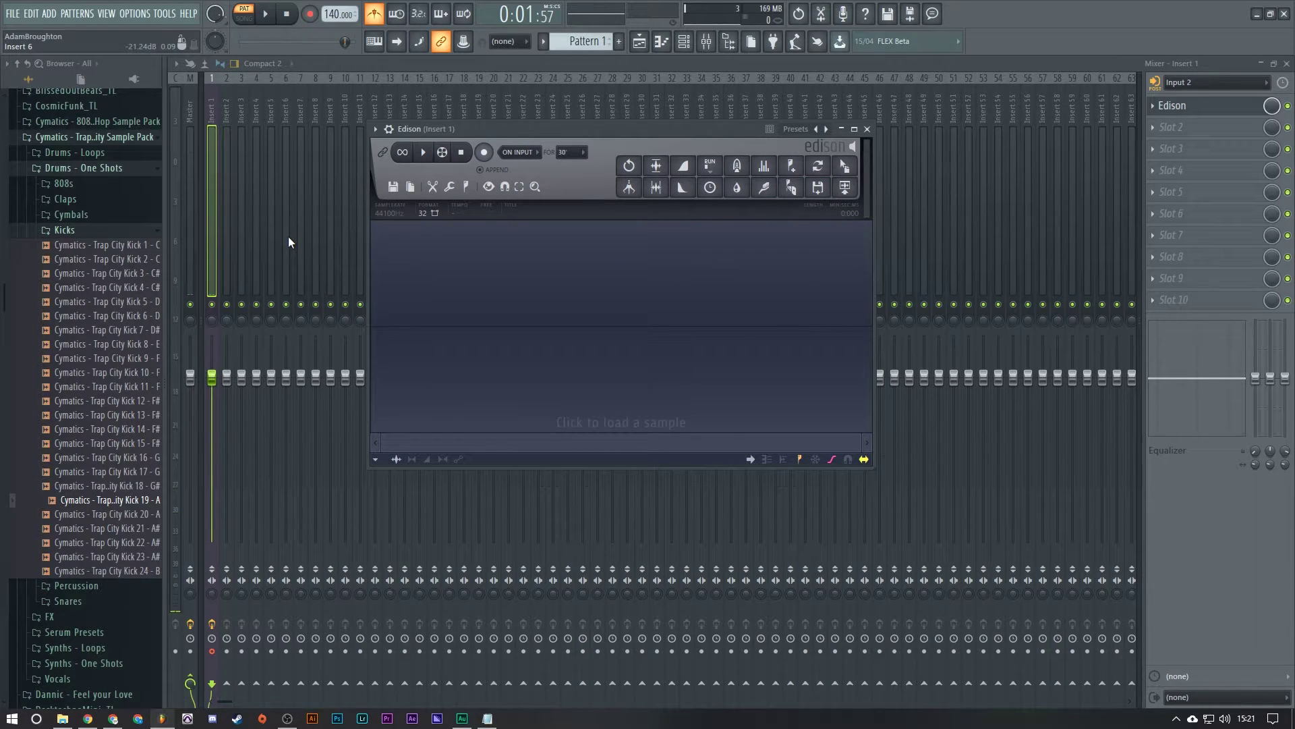
Record a short guitar take into Edison and stop the recording
click(485, 154)
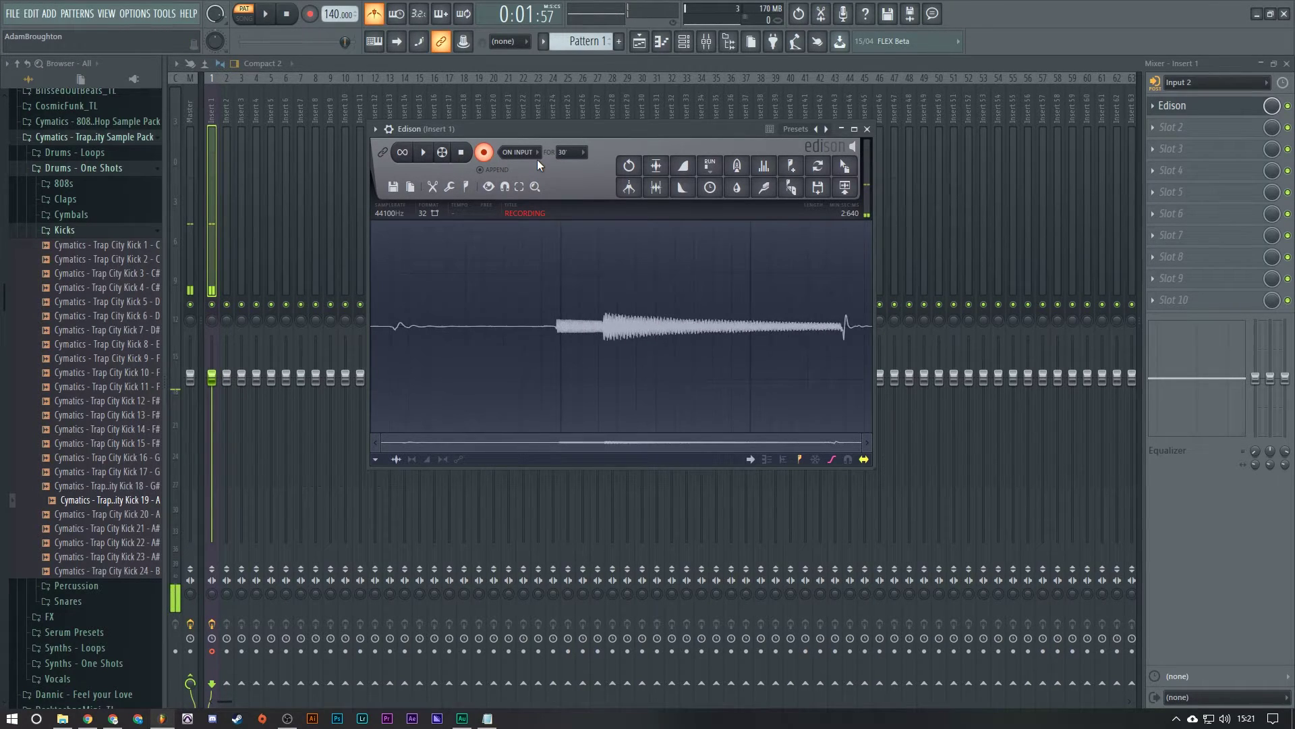
click(483, 153)
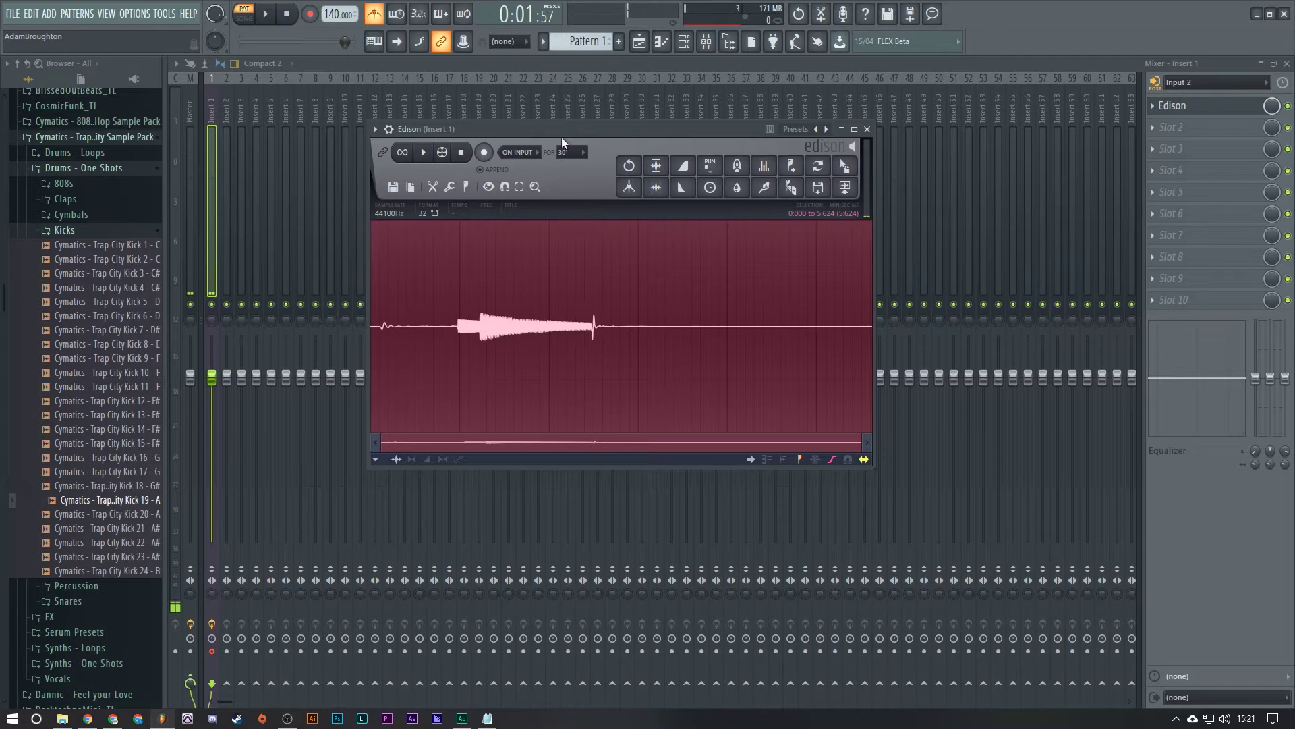
drag(561, 137, 596, 161)
Select just the played note's region and send it to the playlist as an audio clip on Track 1
click(617, 337)
click(478, 347)
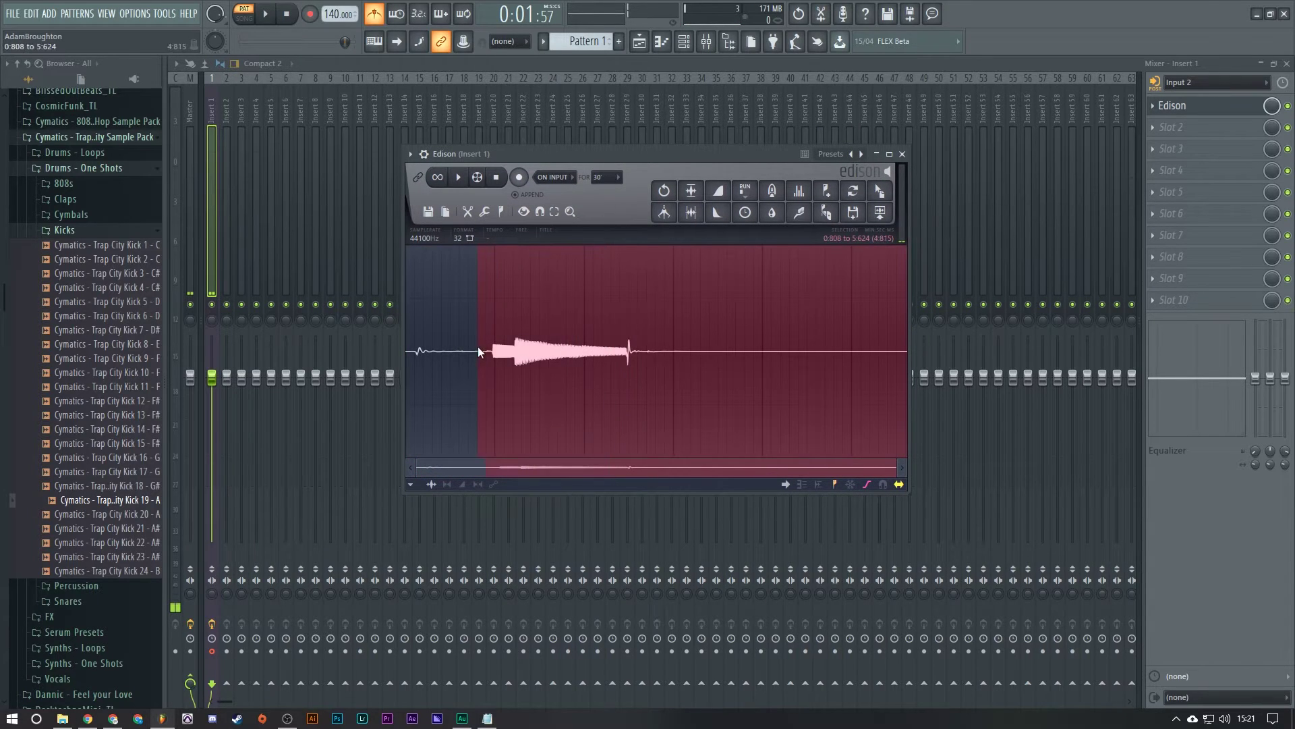
drag(490, 350, 866, 351)
drag(649, 359, 630, 354)
click(883, 216)
Check the recorded sample's channel settings, return to the mixer and reopen Edison on insert 1
click(639, 42)
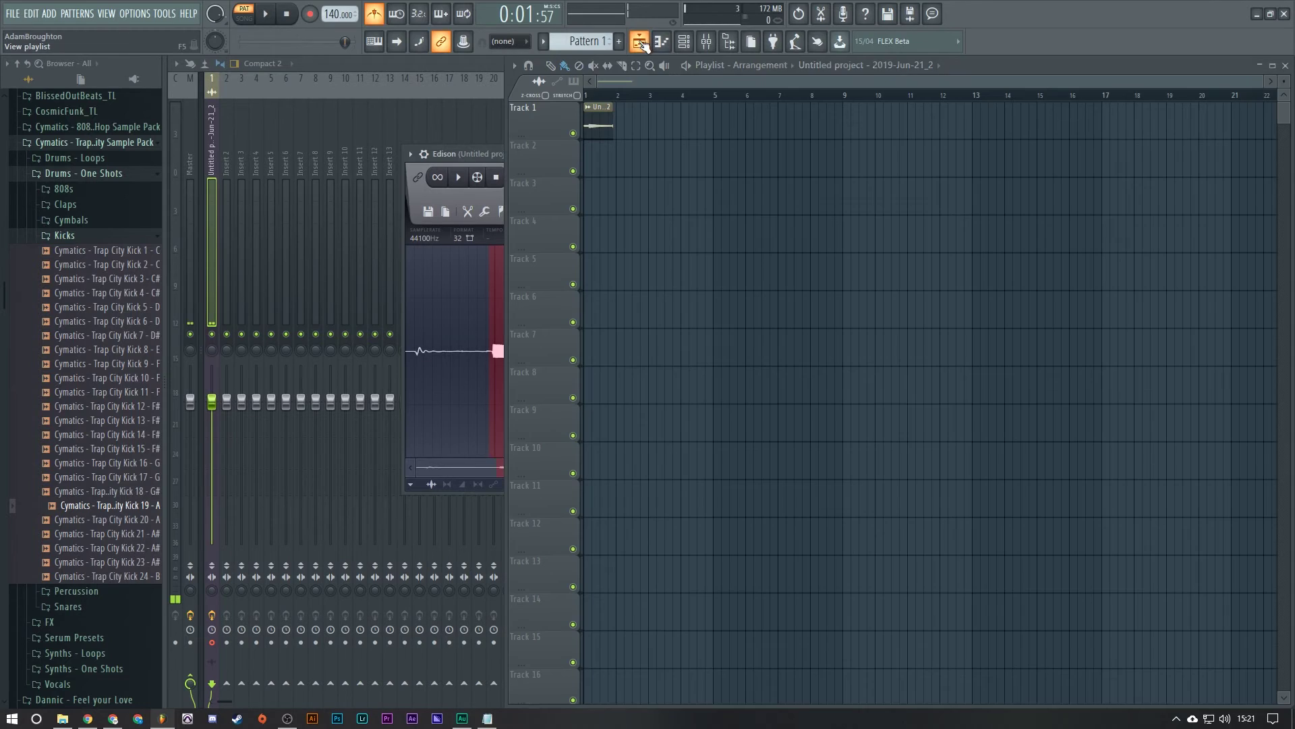
click(685, 46)
click(472, 417)
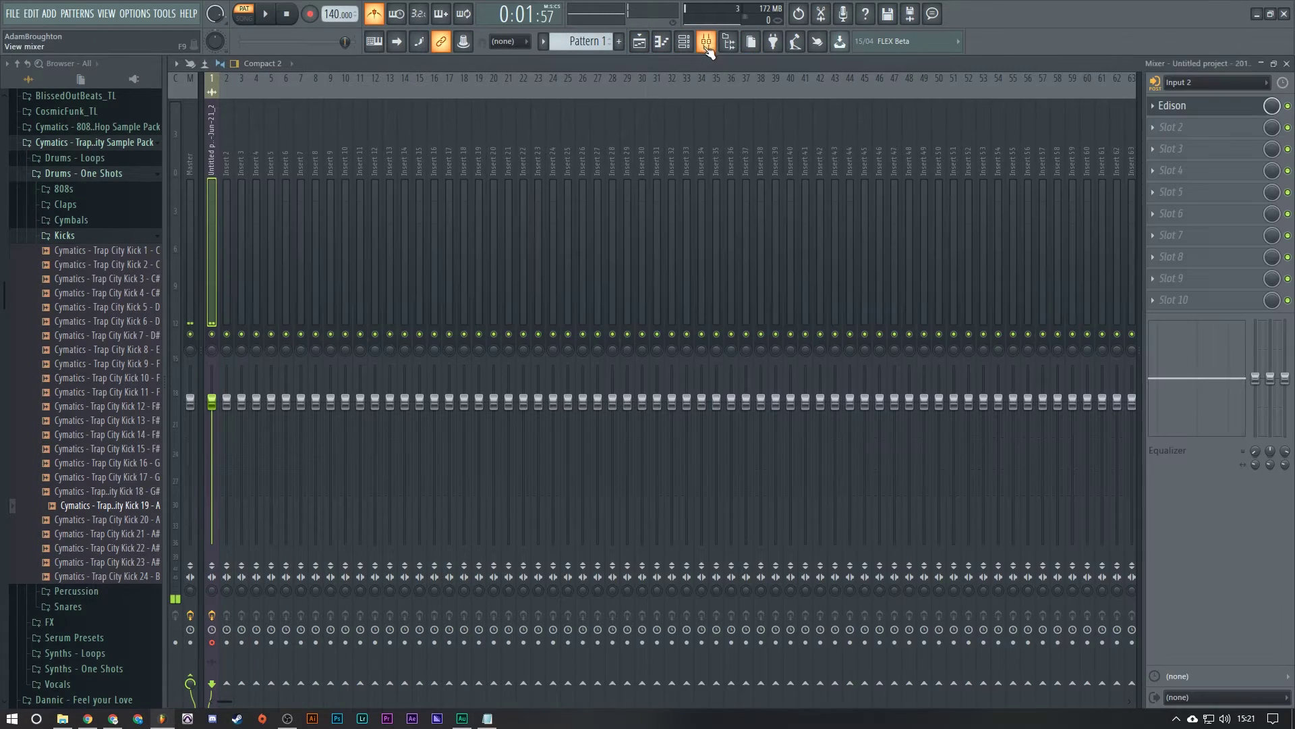
click(706, 40)
click(1174, 105)
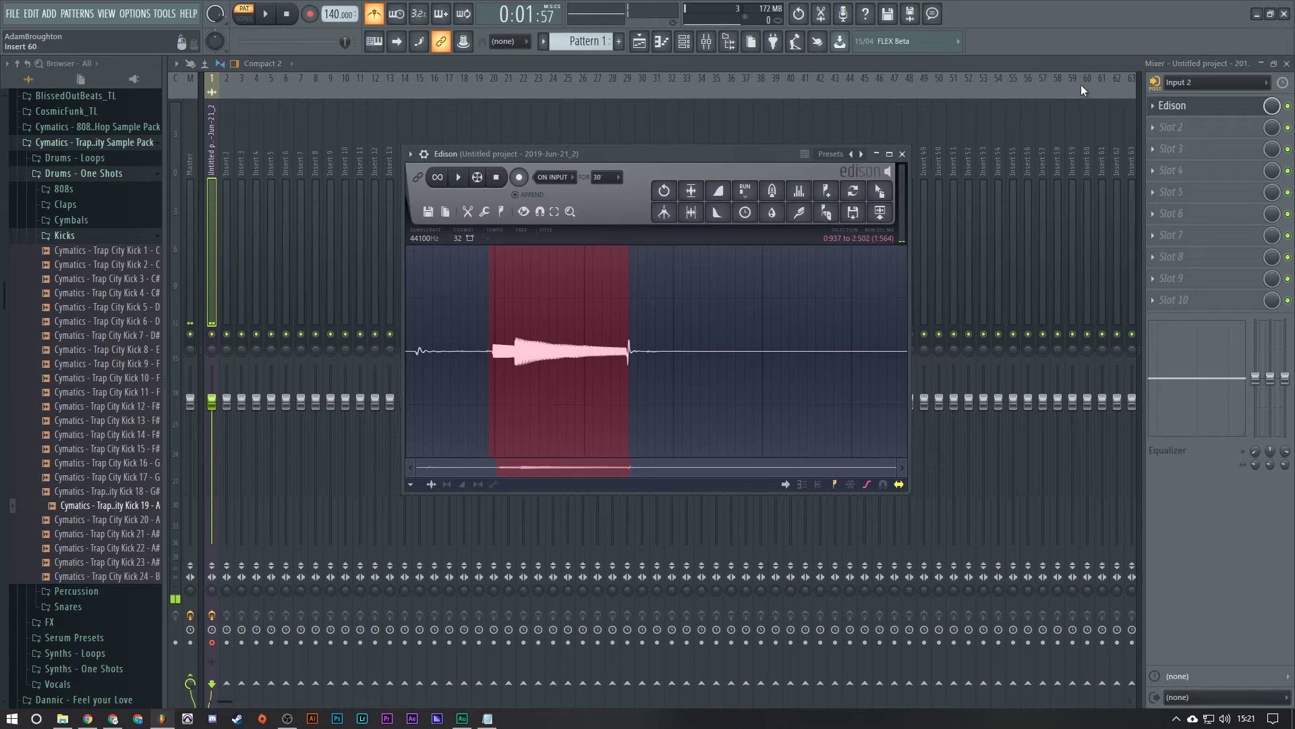